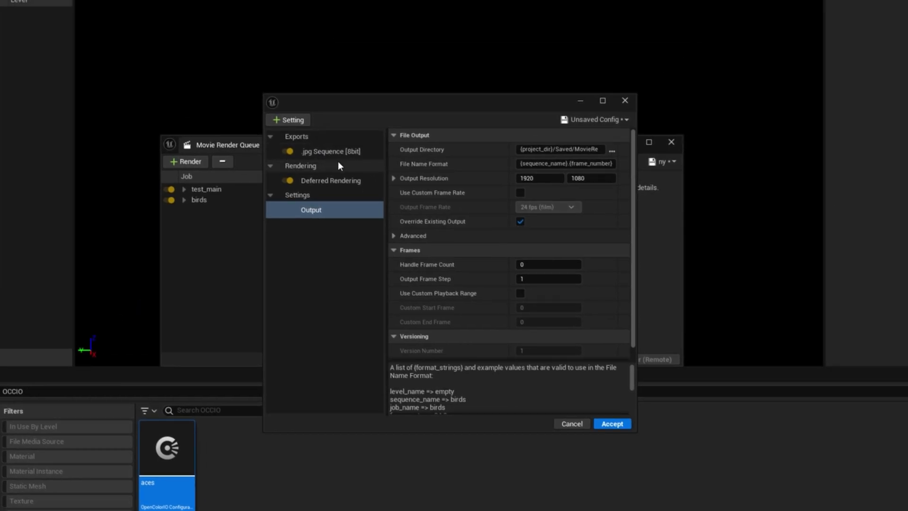
# Delete the jpg Sequence export and add an .exr Sequence [16bit] export with DWAA compression
pyautogui.click(347, 154)
pyautogui.press('Delete')
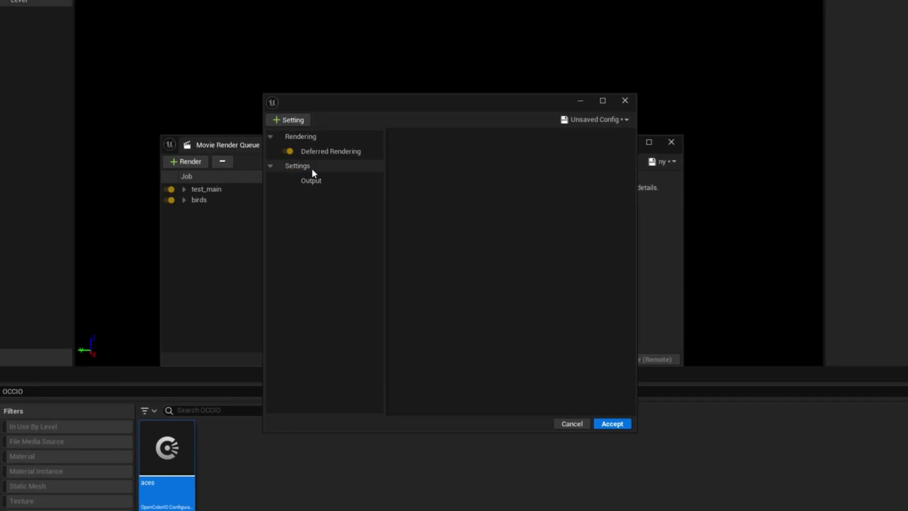
pyautogui.click(291, 121)
pyautogui.click(319, 286)
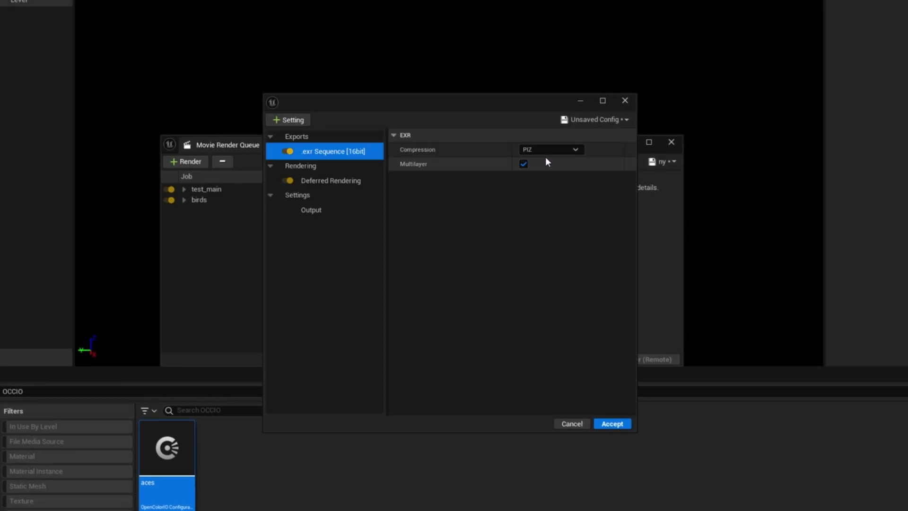
pyautogui.click(550, 149)
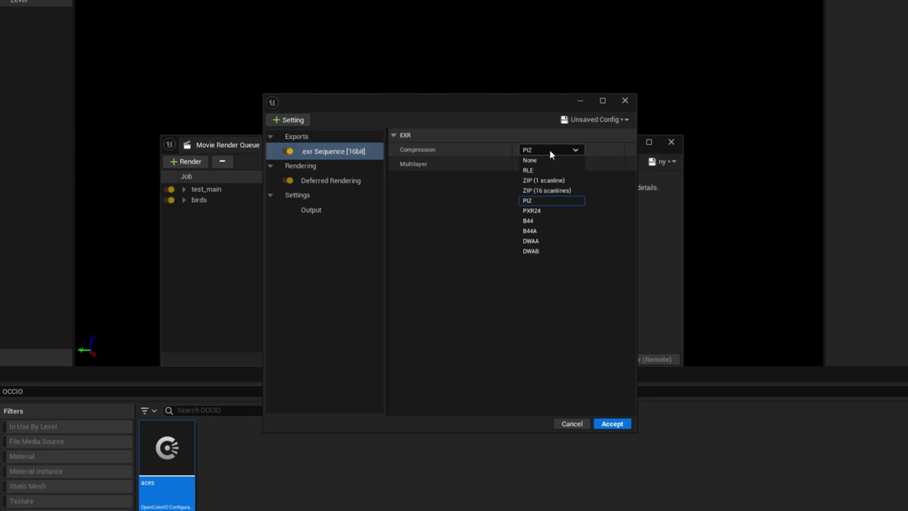
pyautogui.click(554, 241)
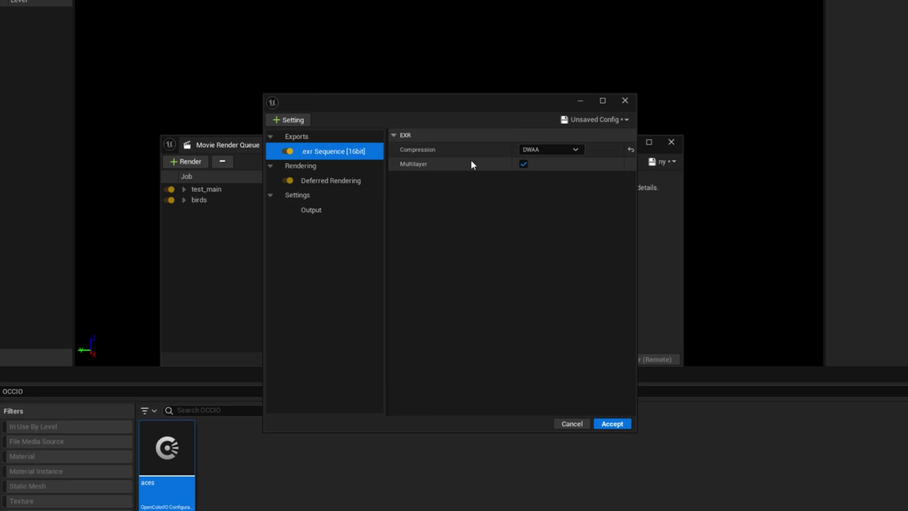
# Add a Color Output setting and enable OCIO
pyautogui.click(288, 120)
pyautogui.click(336, 217)
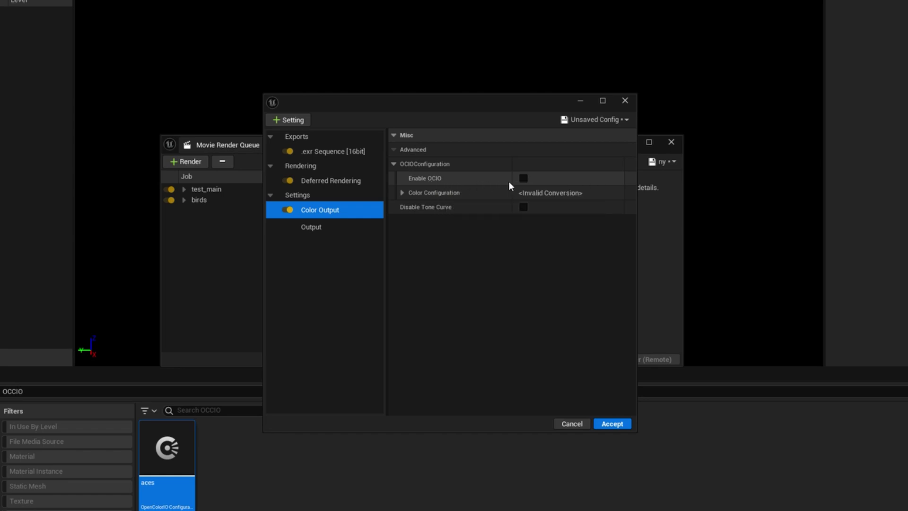
pyautogui.click(522, 180)
# Set the OCIO configuration to aces, transforming Linear Rec.709 (sRGB) to ACEScg
pyautogui.click(403, 193)
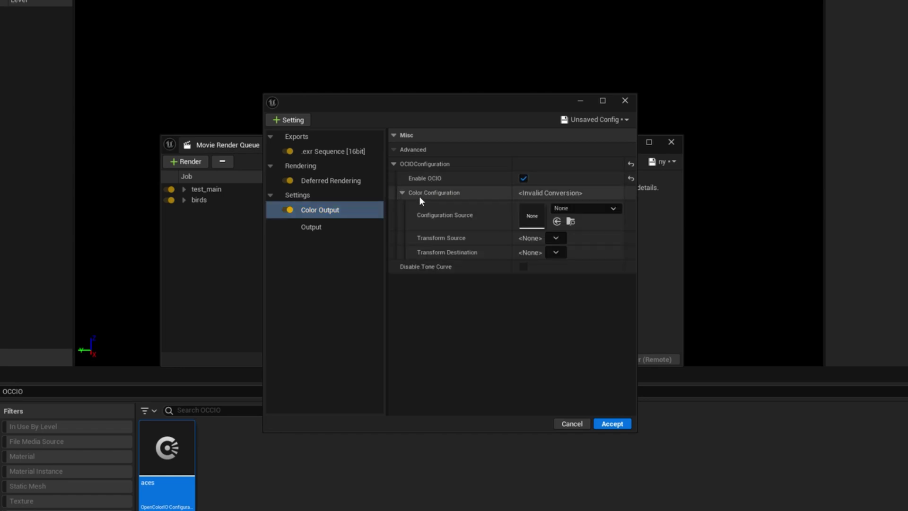
pyautogui.click(599, 209)
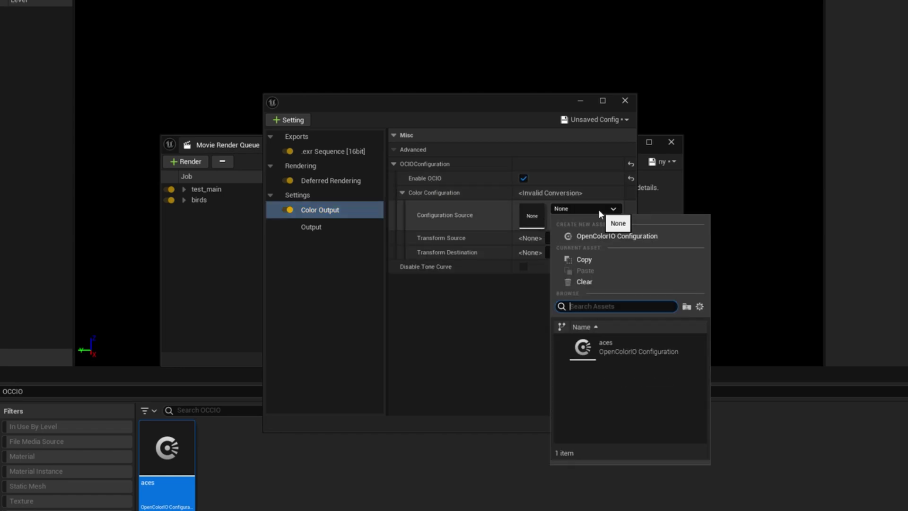
pyautogui.click(617, 350)
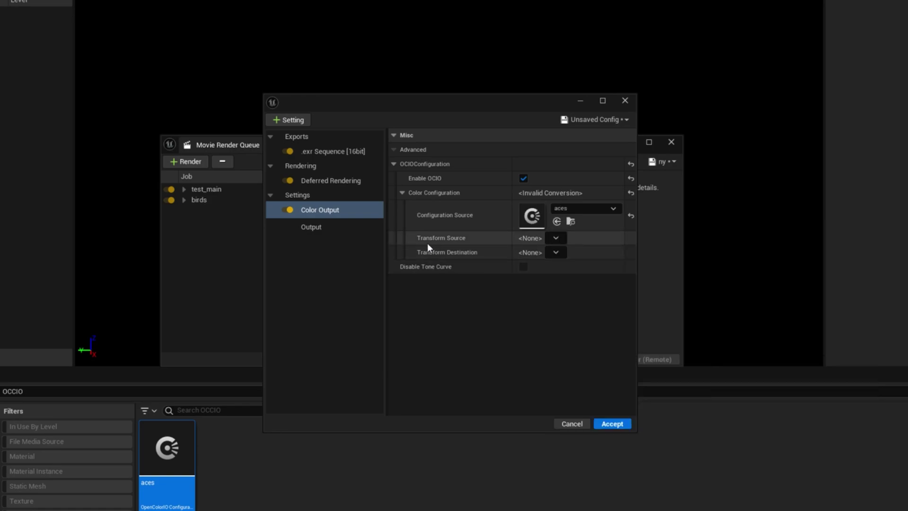
pyautogui.click(556, 238)
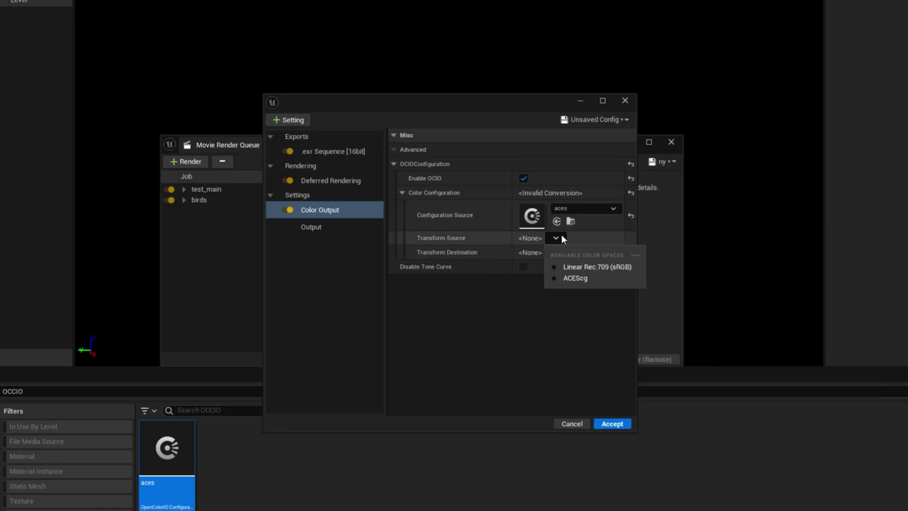
pyautogui.click(585, 267)
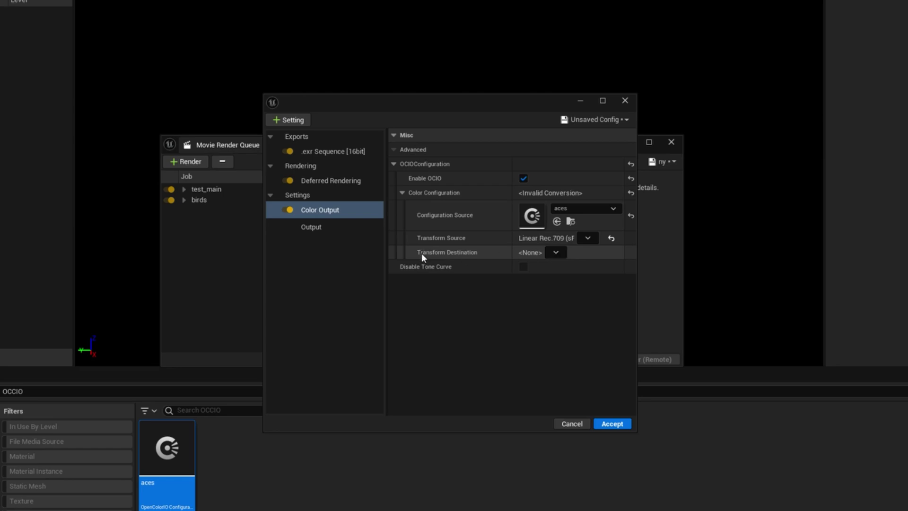
pyautogui.click(554, 251)
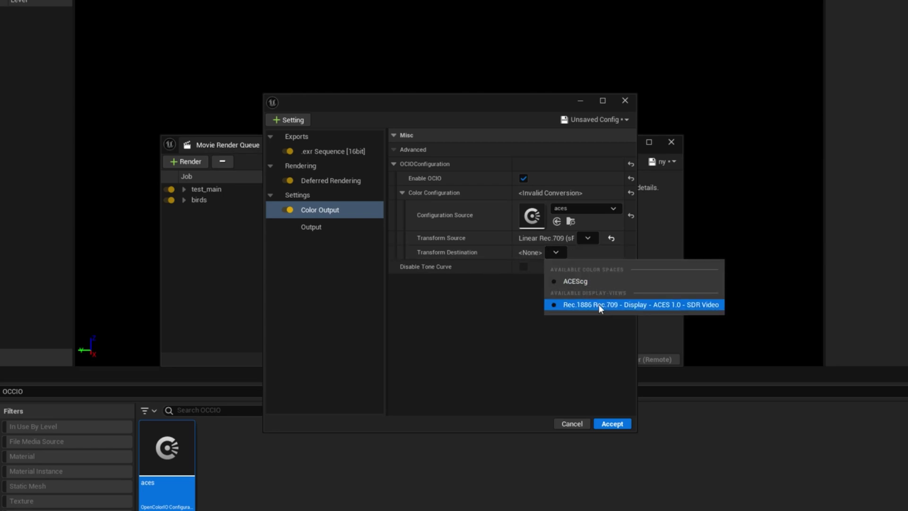
pyautogui.click(583, 284)
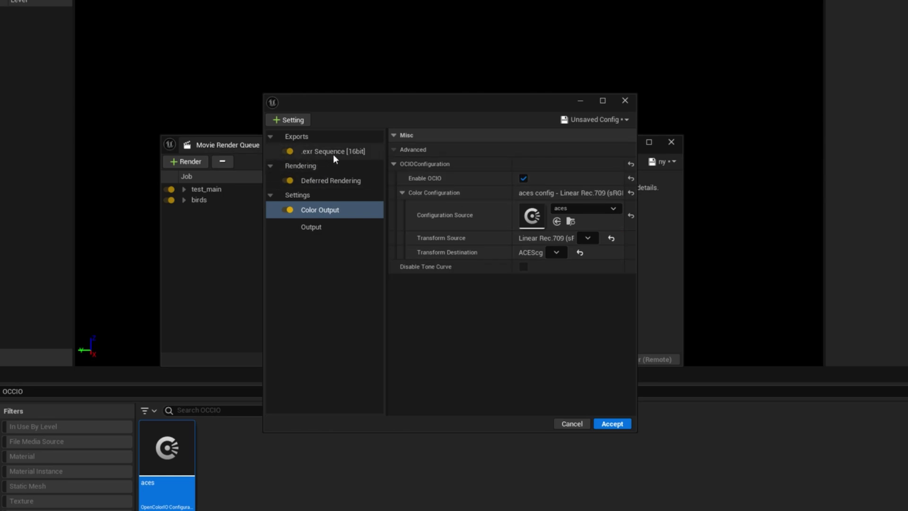
# Add the Game Overrides and Anti-aliasing settings to the render config
pyautogui.click(286, 120)
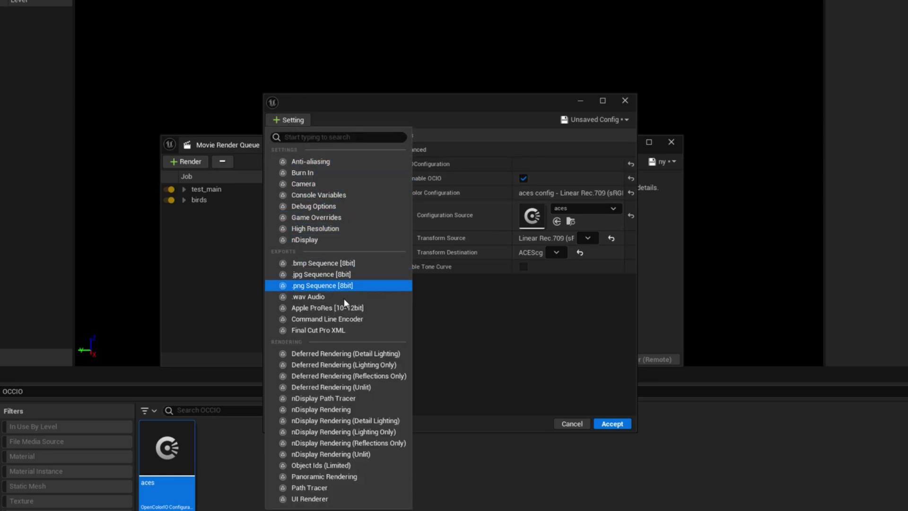
pyautogui.press('Escape')
pyautogui.click(338, 228)
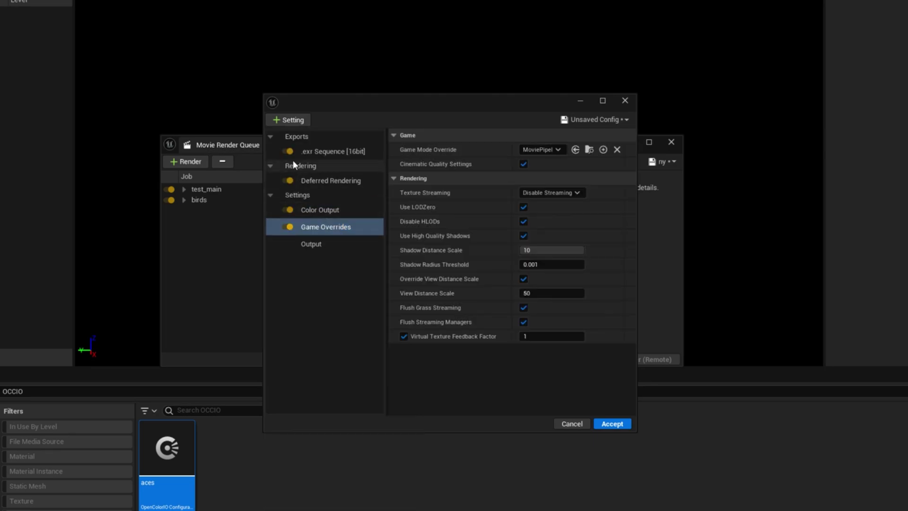
pyautogui.click(288, 120)
pyautogui.press('Escape')
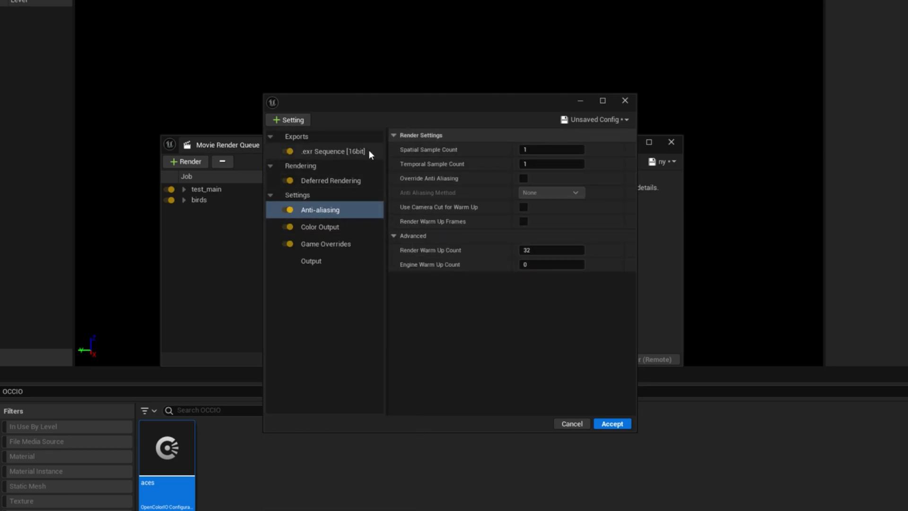
# In Color Output, tick Disable Tone Curve and keep Enable OCIO ticked
pyautogui.click(355, 232)
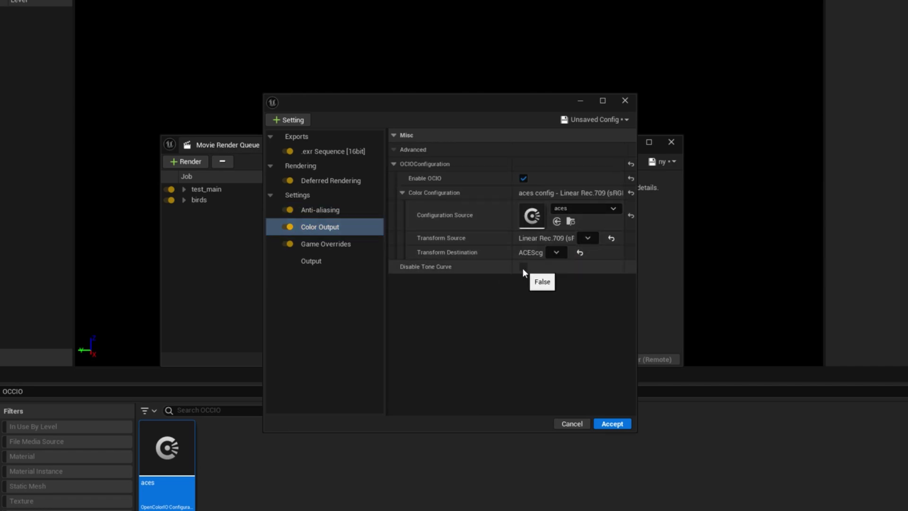
pyautogui.click(523, 178)
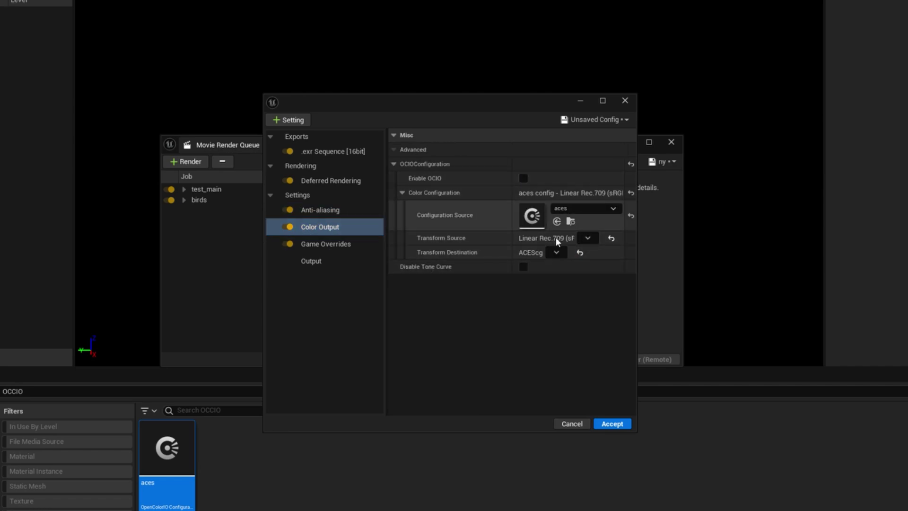
pyautogui.click(523, 178)
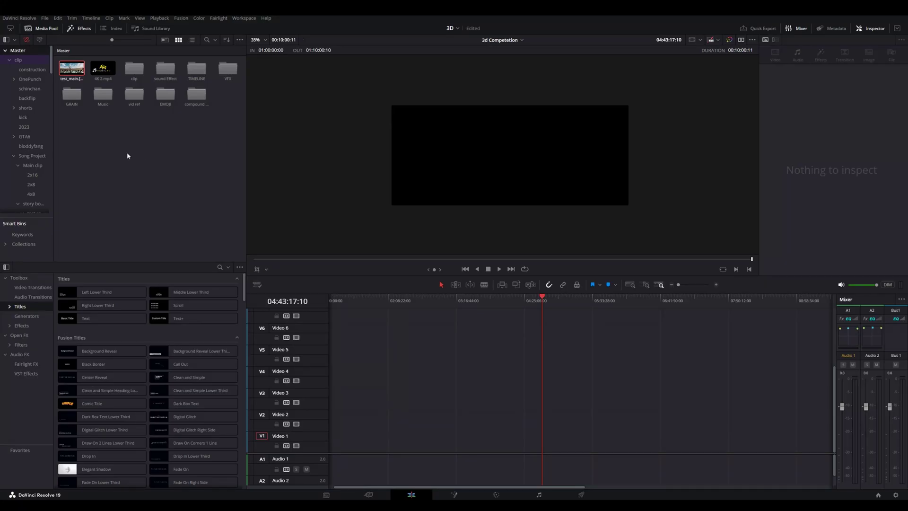
# Place the test_main EXR clip on track V1, zoom the timeline in, and park the playhead inside it
pyautogui.click(71, 72)
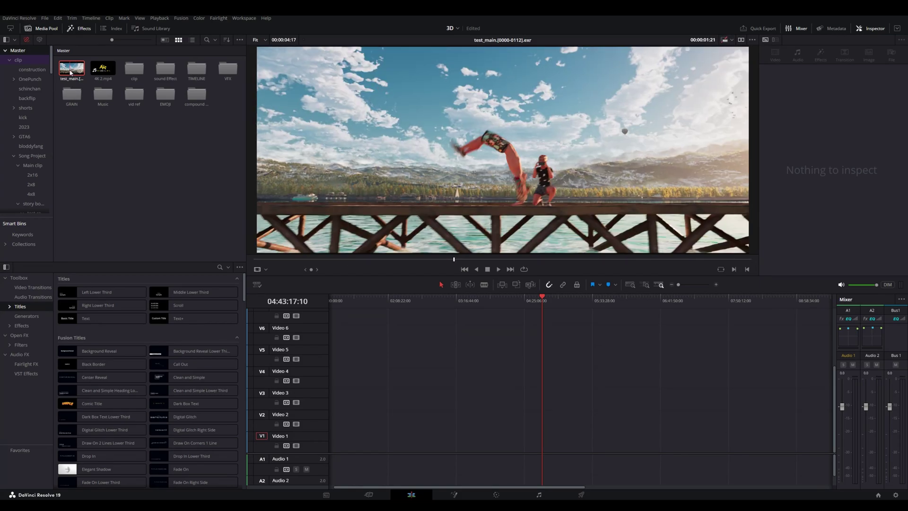
pyautogui.moveTo(71, 72); pyautogui.dragTo(543, 441)
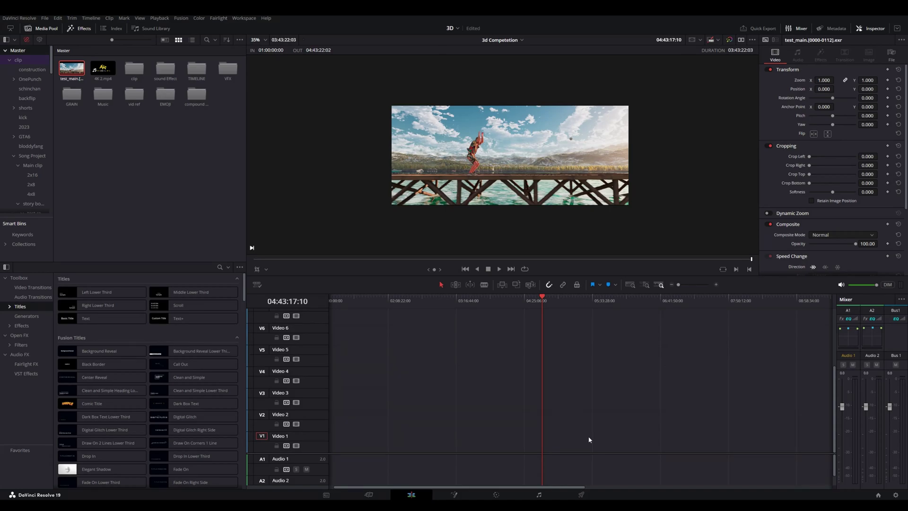
pyautogui.scroll(5, 597, 426)
pyautogui.moveTo(585, 299); pyautogui.dragTo(612, 314)
pyautogui.scroll(2, 404, 183)
pyautogui.click(605, 309)
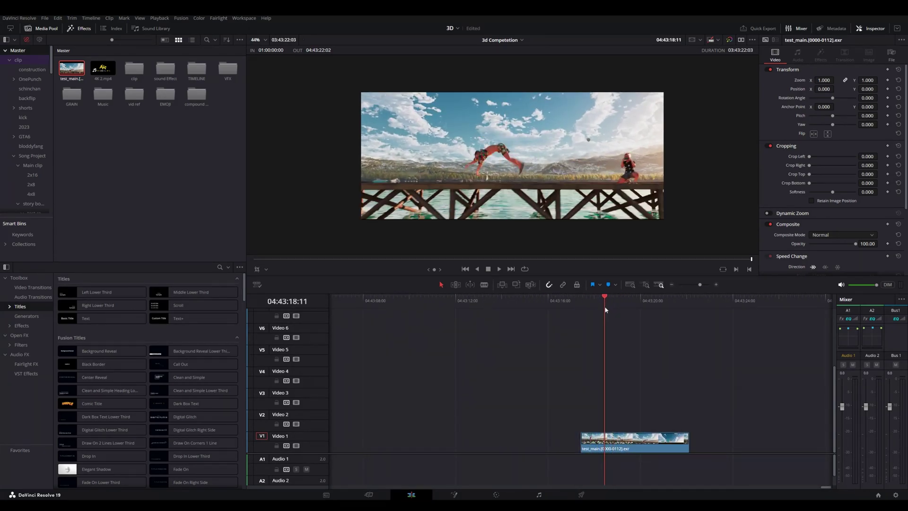
# Set Color Management to ACEScct, ACES 1.3, AMF None and No Input Transform, then save
pyautogui.click(896, 495)
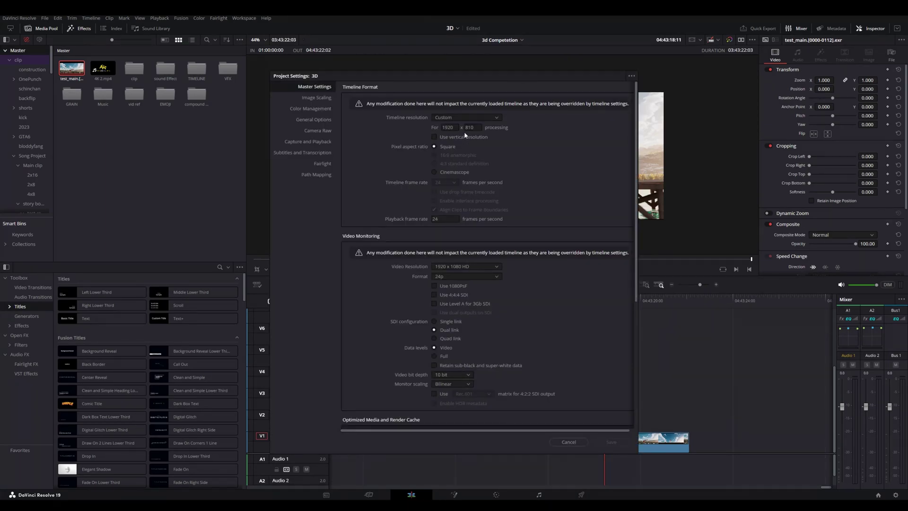
pyautogui.click(311, 109)
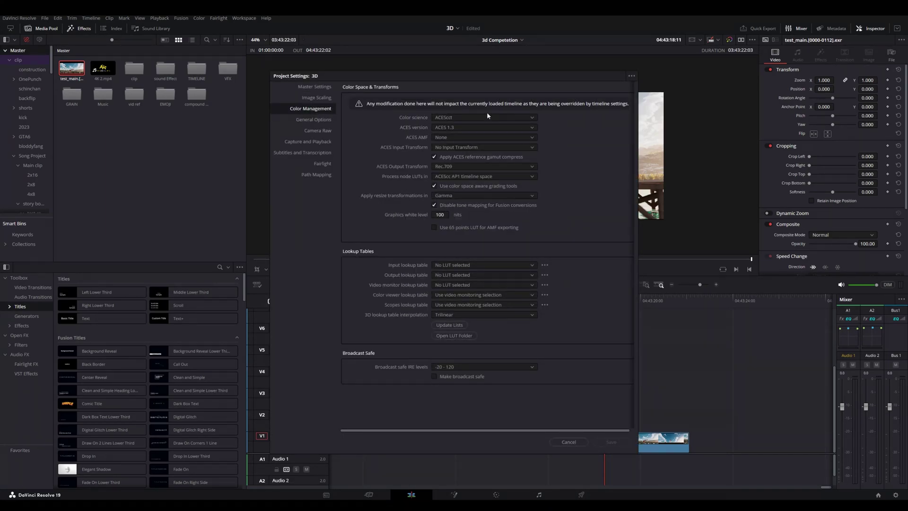
pyautogui.click(460, 118)
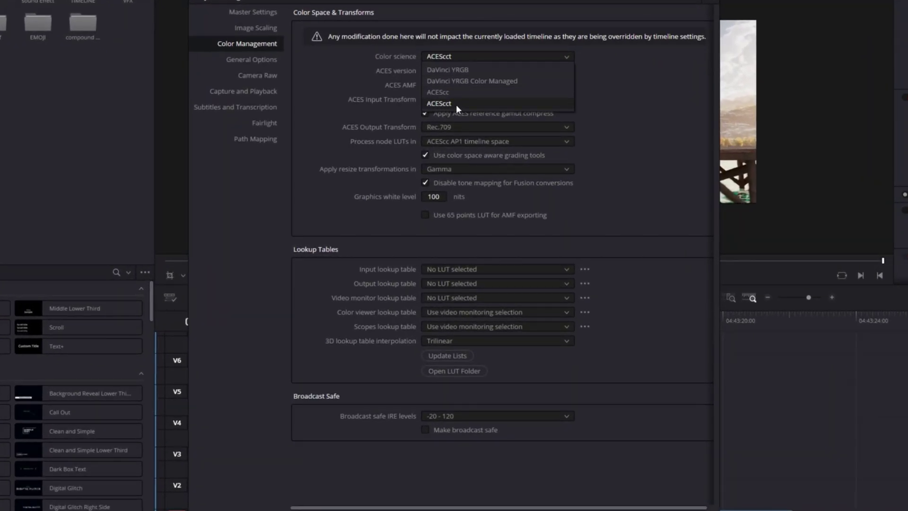
pyautogui.click(455, 103)
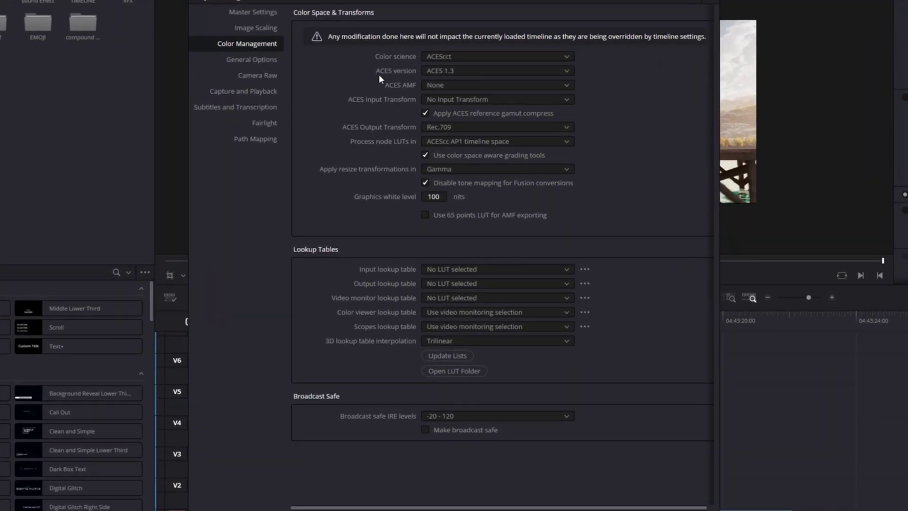
pyautogui.click(440, 76)
pyautogui.click(453, 115)
pyautogui.click(438, 88)
pyautogui.click(452, 87)
pyautogui.click(481, 100)
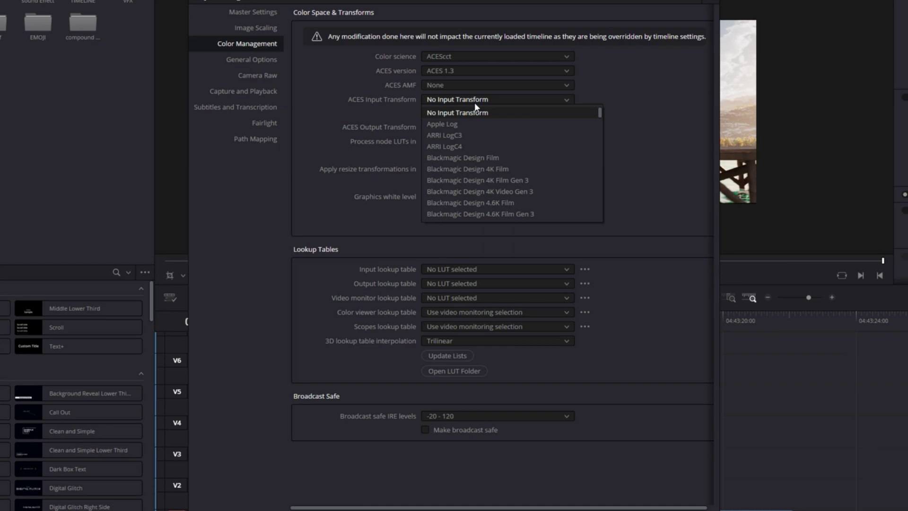
pyautogui.click(465, 100)
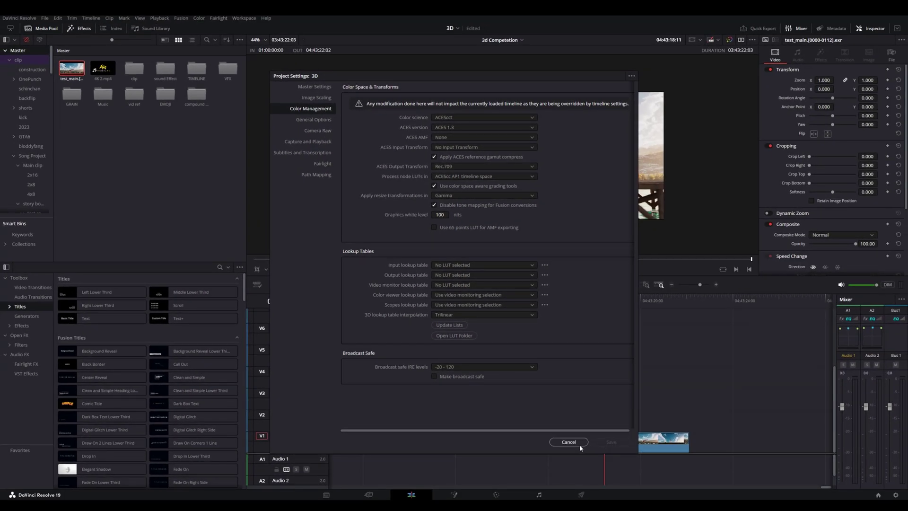
pyautogui.click(579, 443)
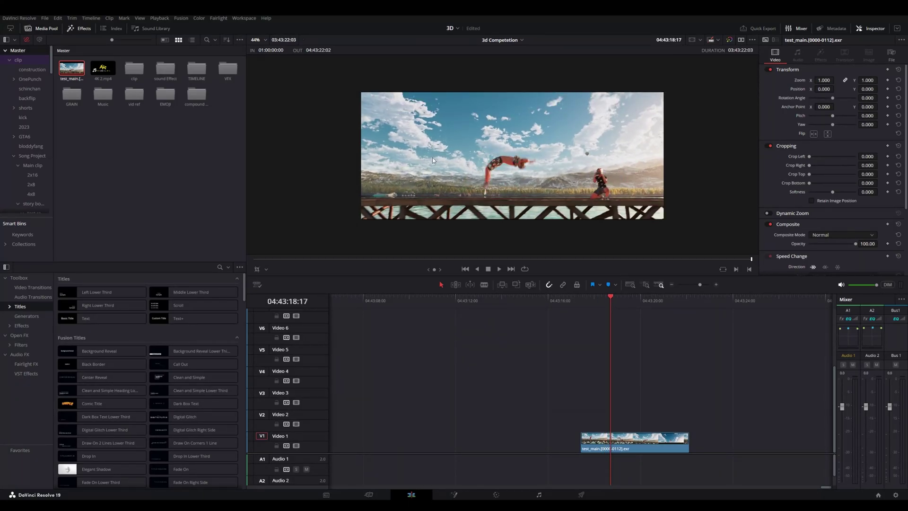
# Assign ACEScg - CSC as the test_main clip's ACES input transform in the Media Pool
pyautogui.rightClick(68, 74)
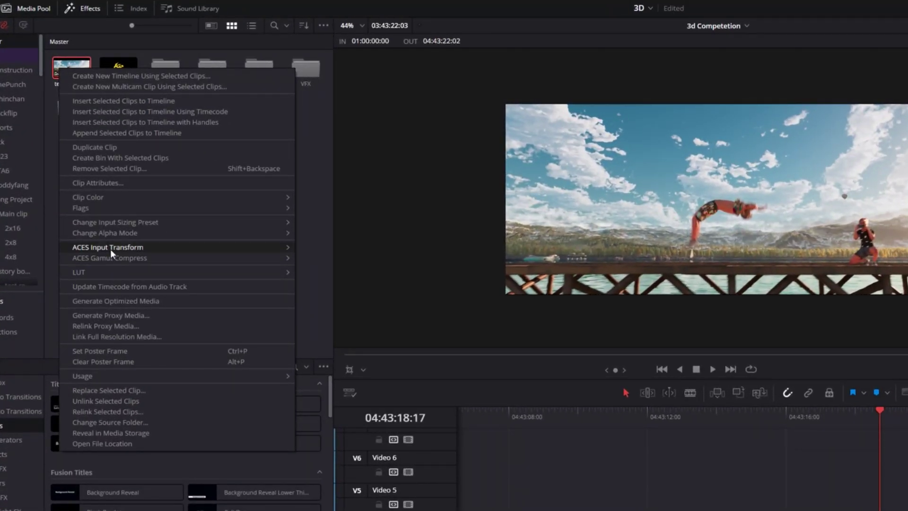
pyautogui.moveTo(95, 248)
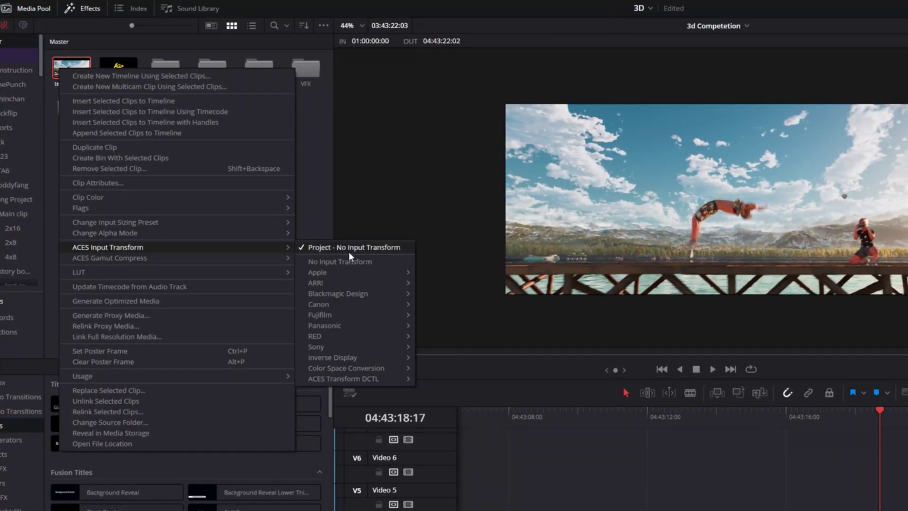
pyautogui.moveTo(364, 370)
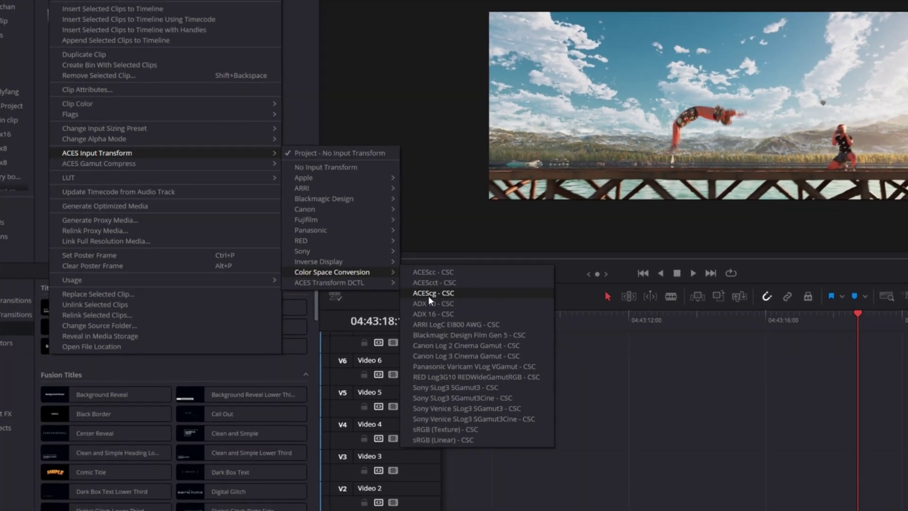
pyautogui.click(449, 389)
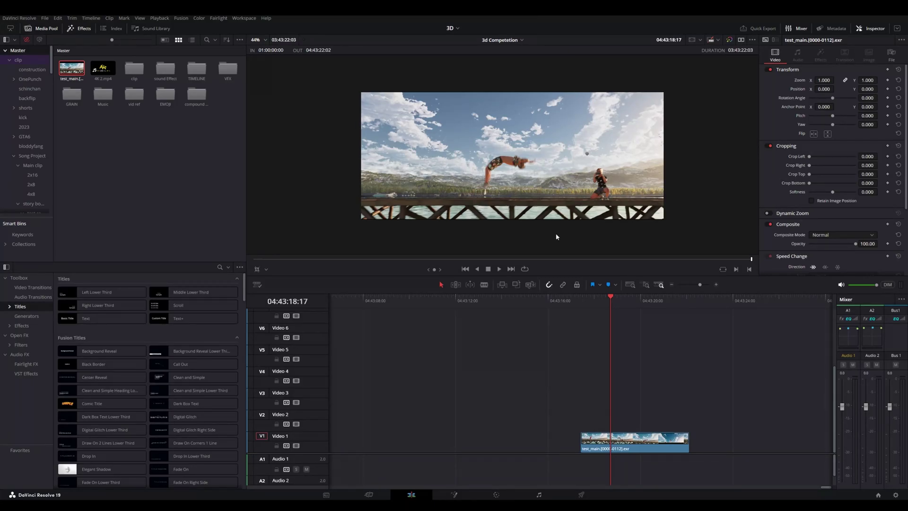
# Switch to the Color page with the test_main clip and play it back
pyautogui.moveTo(607, 310)
pyautogui.mouseDown()
pyautogui.moveTo(575, 305)
pyautogui.moveTo(613, 303)
pyautogui.mouseUp()
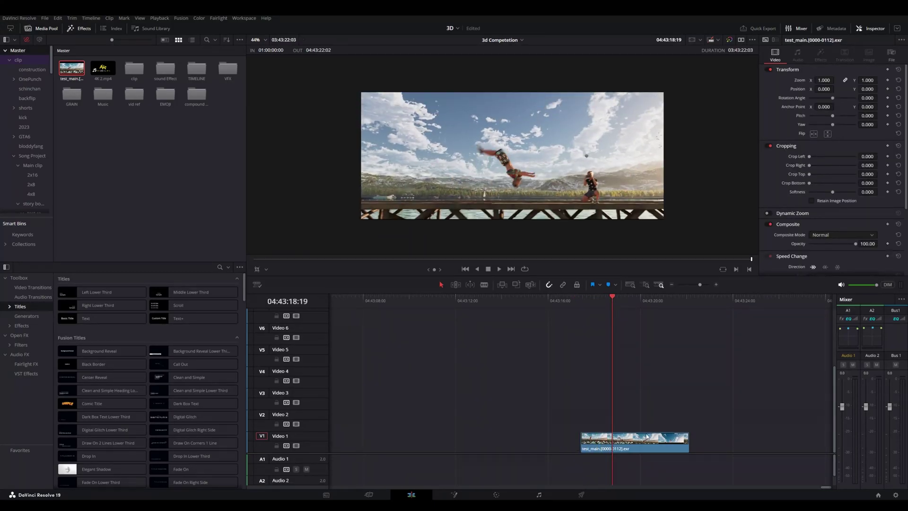
pyautogui.click(502, 495)
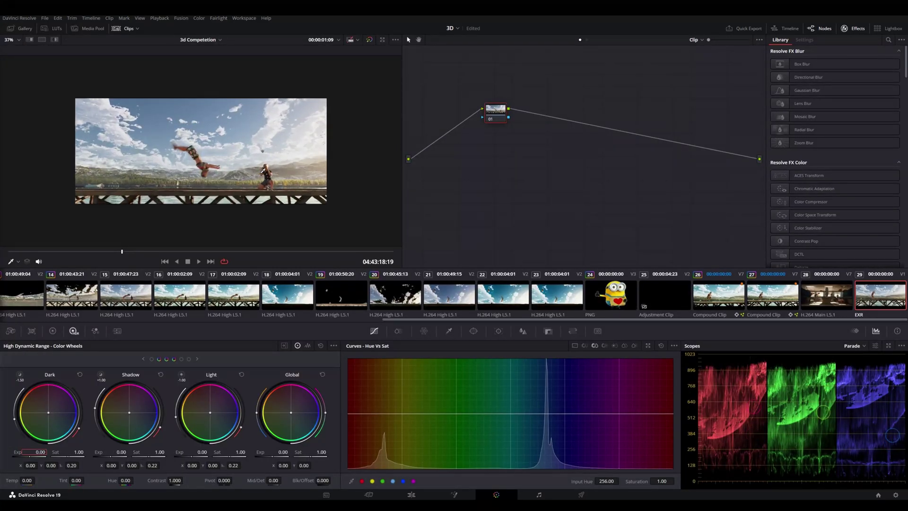
pyautogui.press('space')
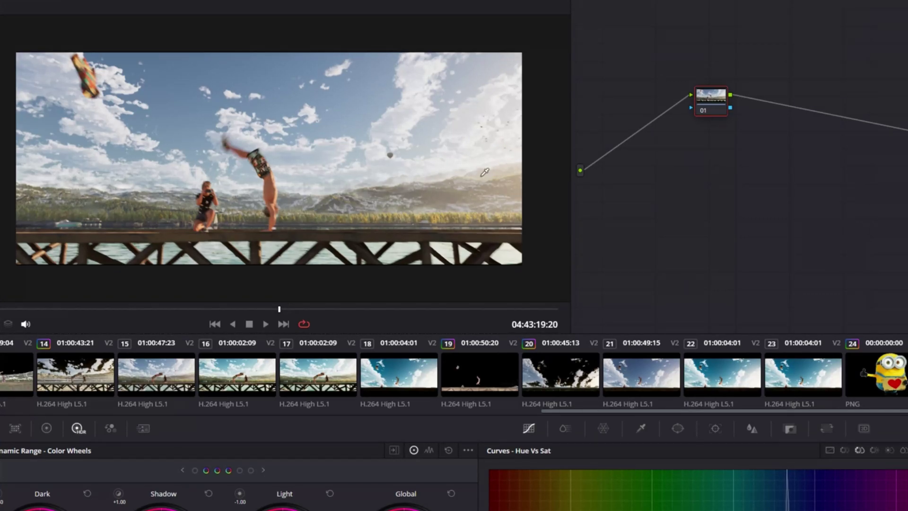
pyautogui.scroll(2, 414, 180)
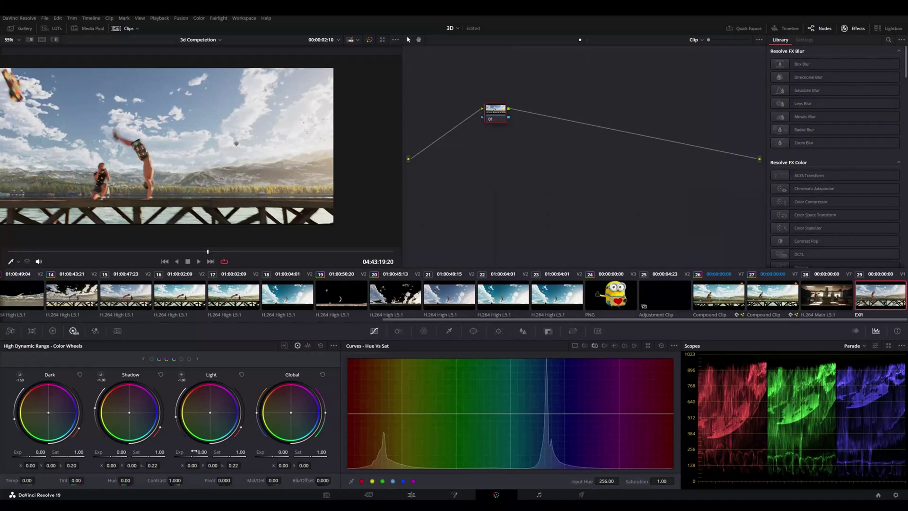
# Lower the HDR Light wheel exposure to -0.63 to pull down the sky highlights
pyautogui.moveTo(202, 451); pyautogui.dragTo(128, 452)
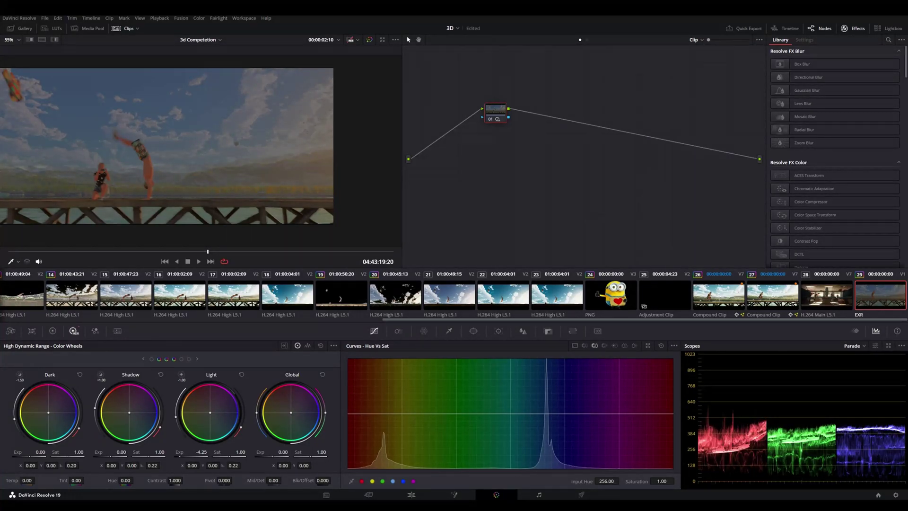
pyautogui.moveTo(127, 451); pyautogui.dragTo(204, 451)
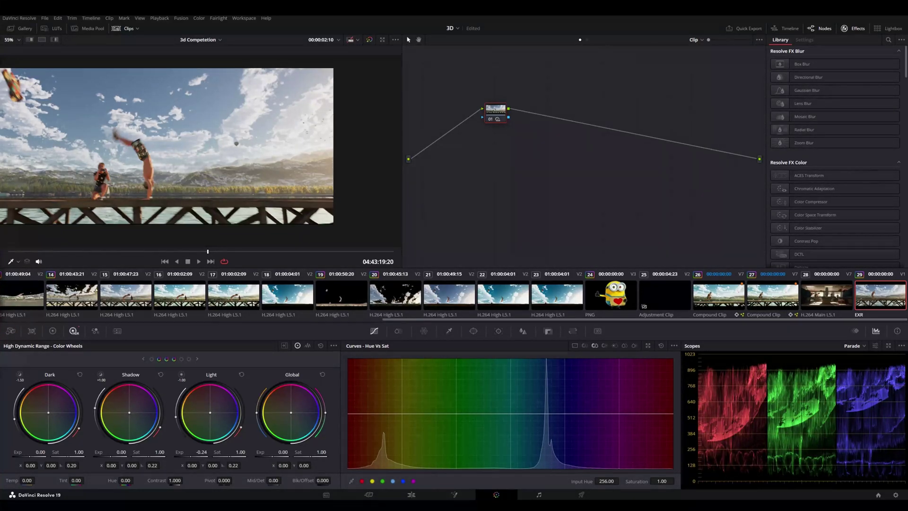
pyautogui.moveTo(202, 452)
pyautogui.mouseDown()
pyautogui.moveTo(175, 451)
pyautogui.moveTo(210, 452)
pyautogui.mouseUp()
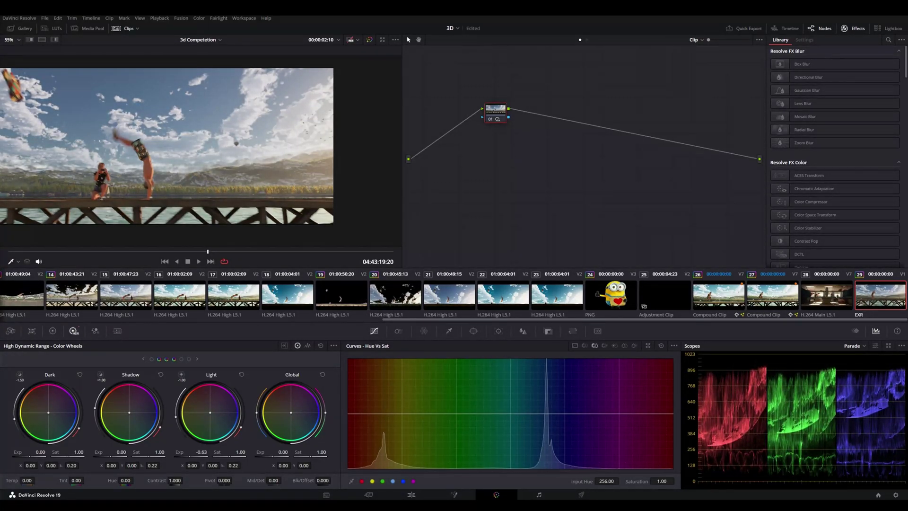